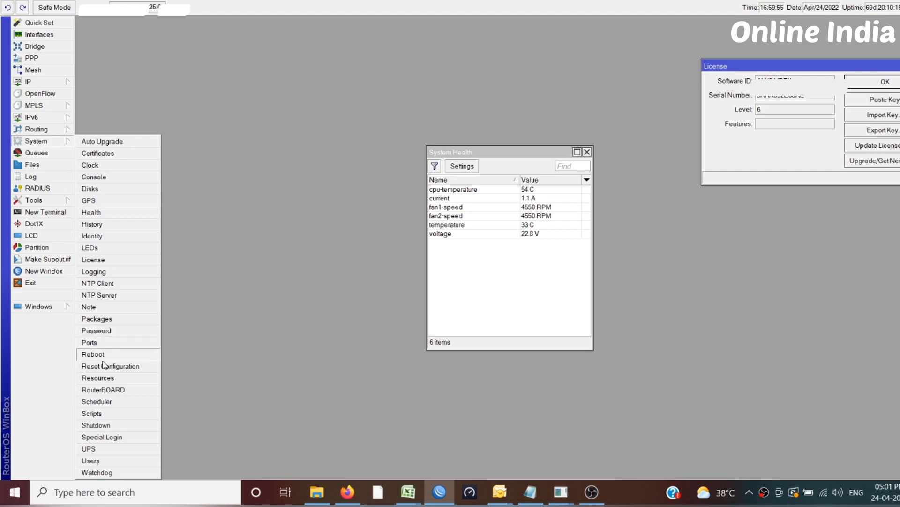
Open the router's system Resources and RouterBOARD information windows and place them on either side of System Health
click(105, 380)
mouse_move(478, 135)
mouse_down()
mouse_move(173, 96)
mouse_move(195, 83)
mouse_up()
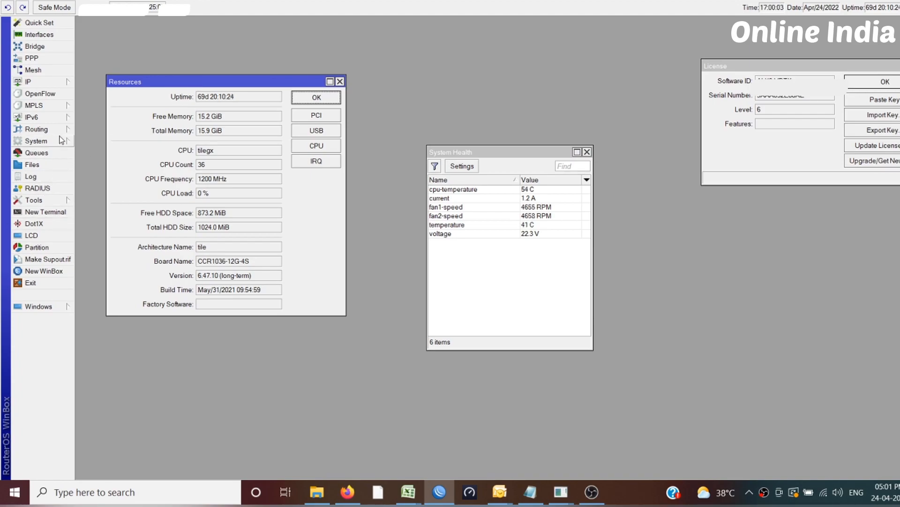
click(60, 139)
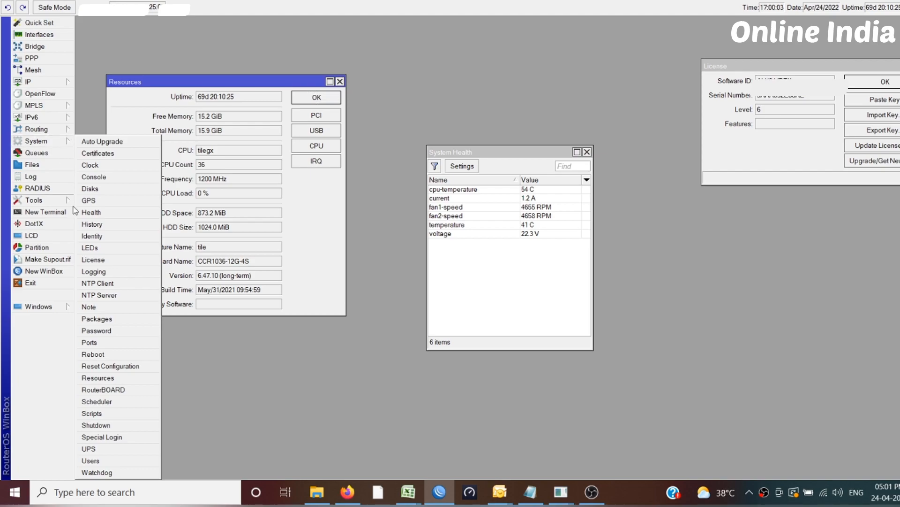
click(114, 389)
drag(729, 240, 706, 238)
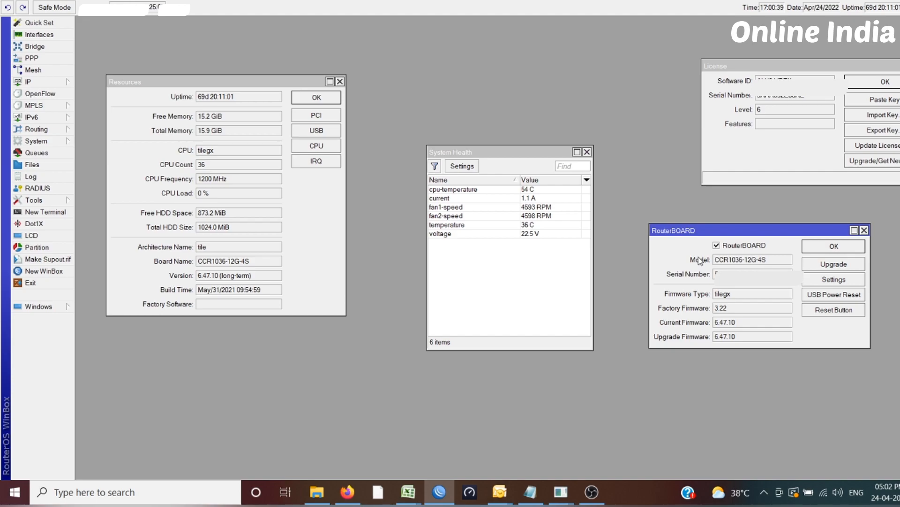
Examine the router's resources: memory, CPU type, count and frequency, HDD space, architecture, RouterOS version, build time and uptime
click(230, 119)
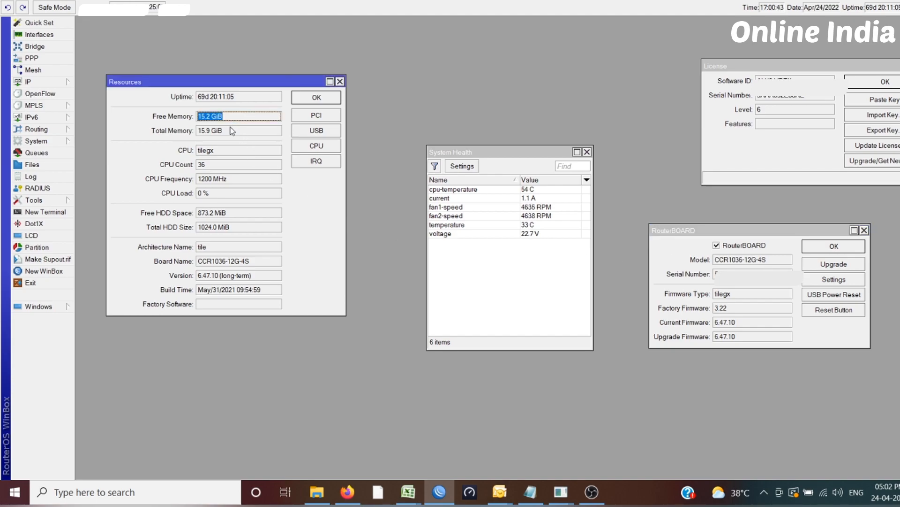
click(230, 128)
click(229, 128)
click(230, 115)
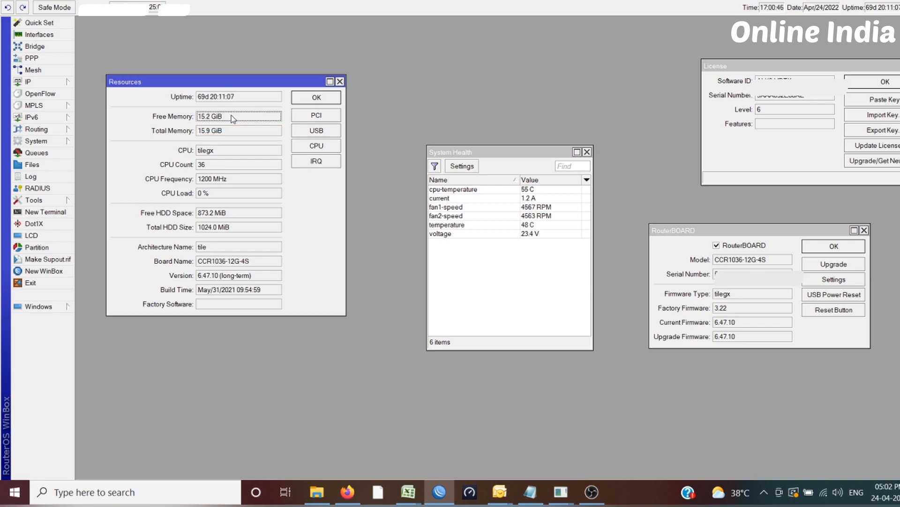
click(229, 151)
click(229, 150)
click(230, 167)
click(233, 180)
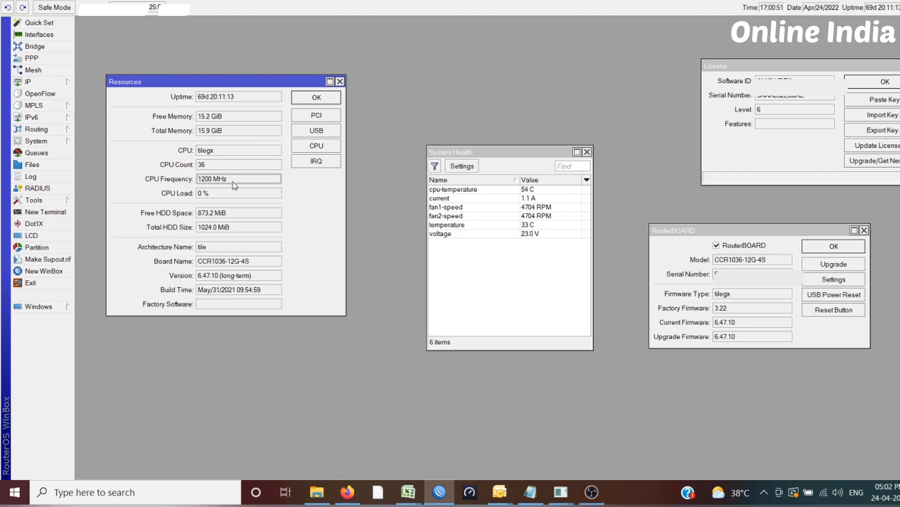
click(233, 214)
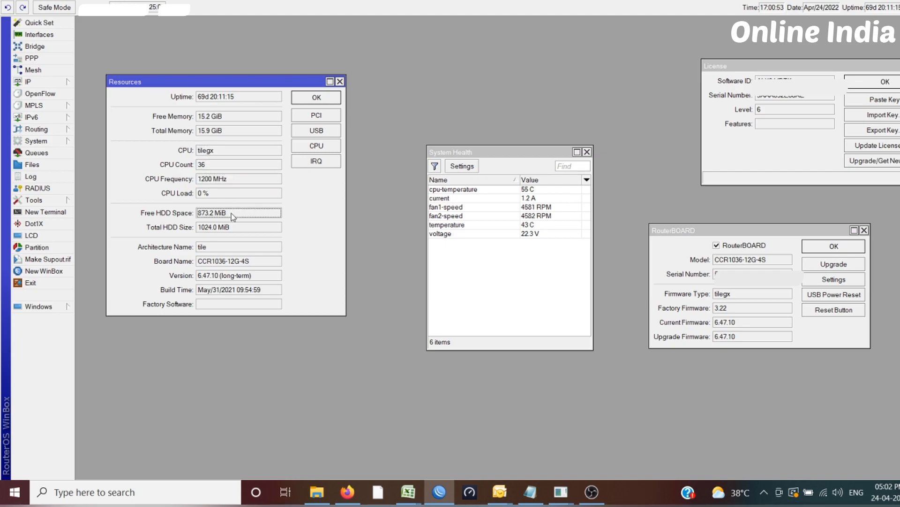
click(234, 217)
click(235, 228)
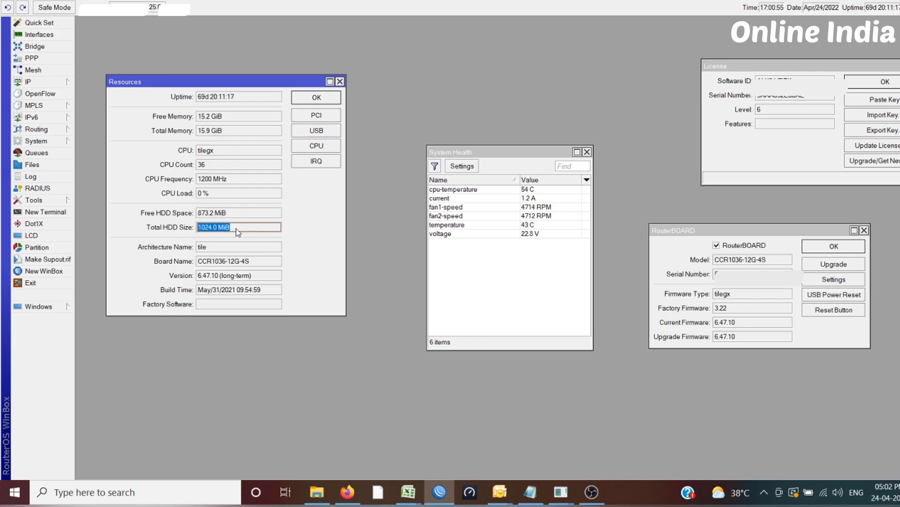
click(235, 248)
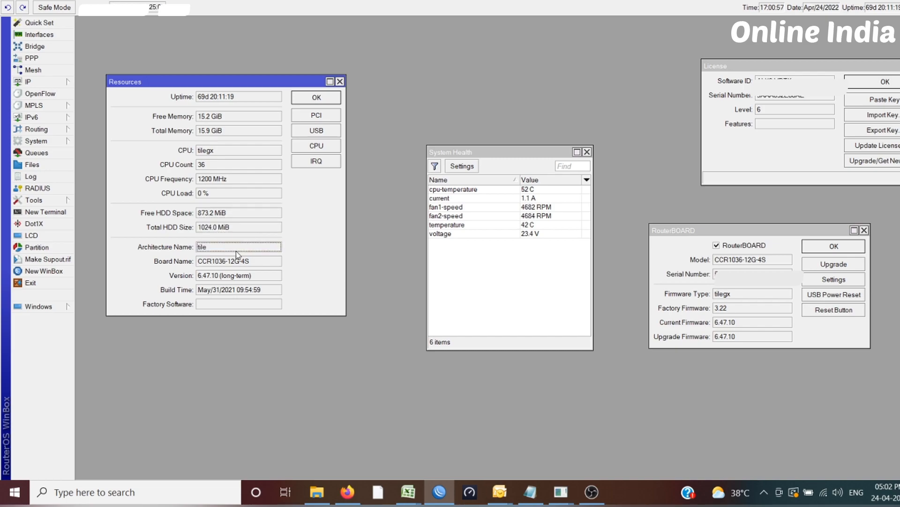
click(251, 276)
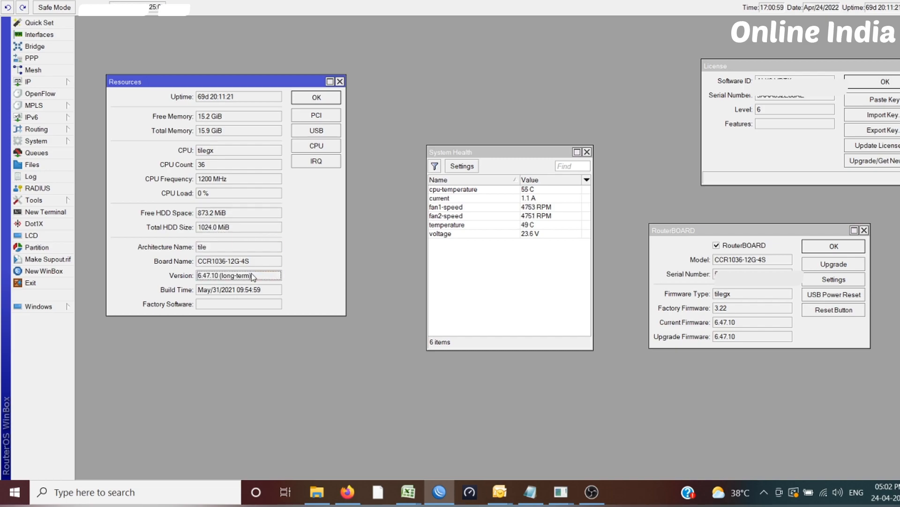
click(267, 291)
click(266, 290)
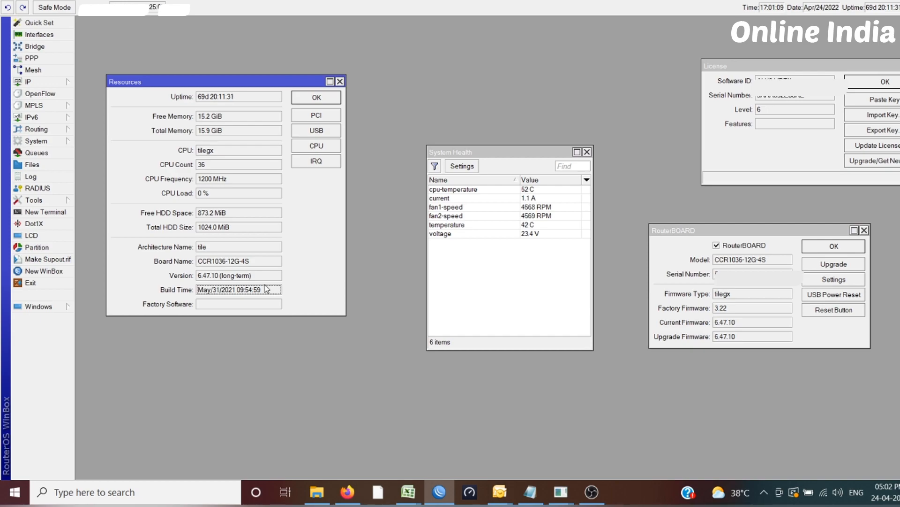
click(248, 102)
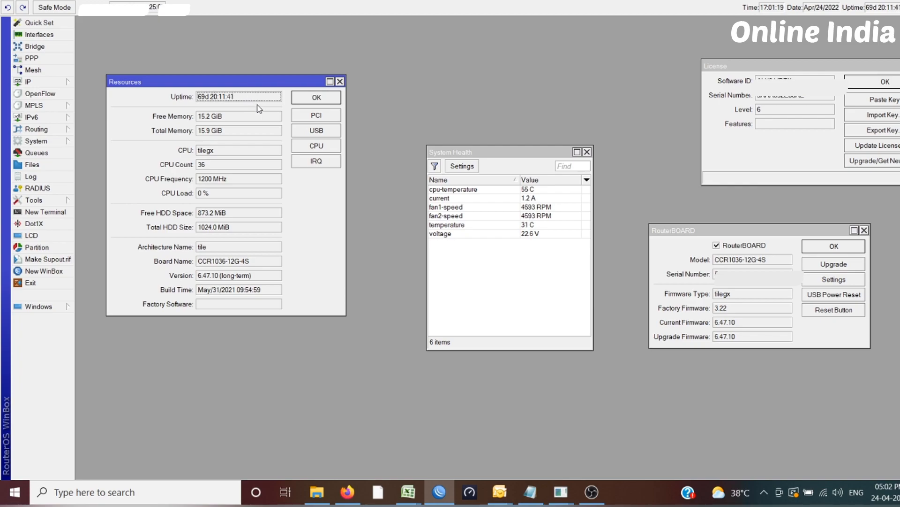
Check the factory, current and upgrade firmware versions in the RouterBOARD details
click(752, 308)
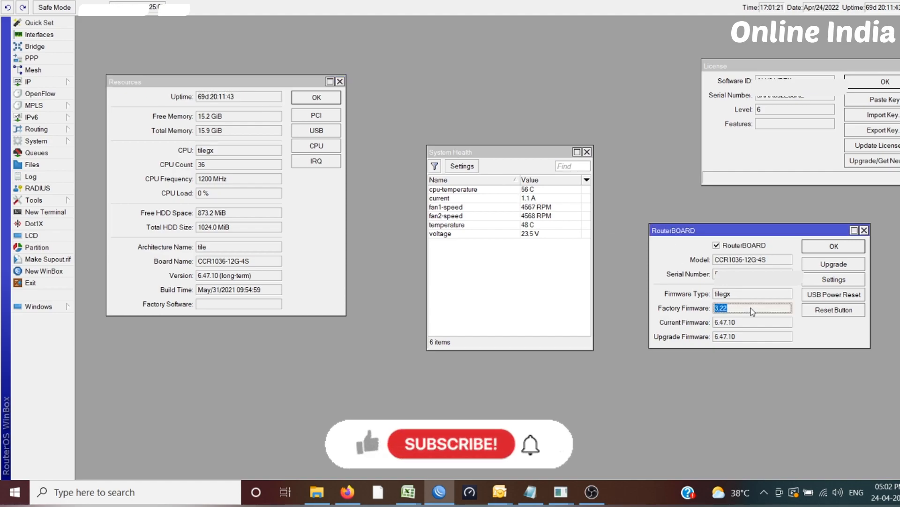
click(752, 322)
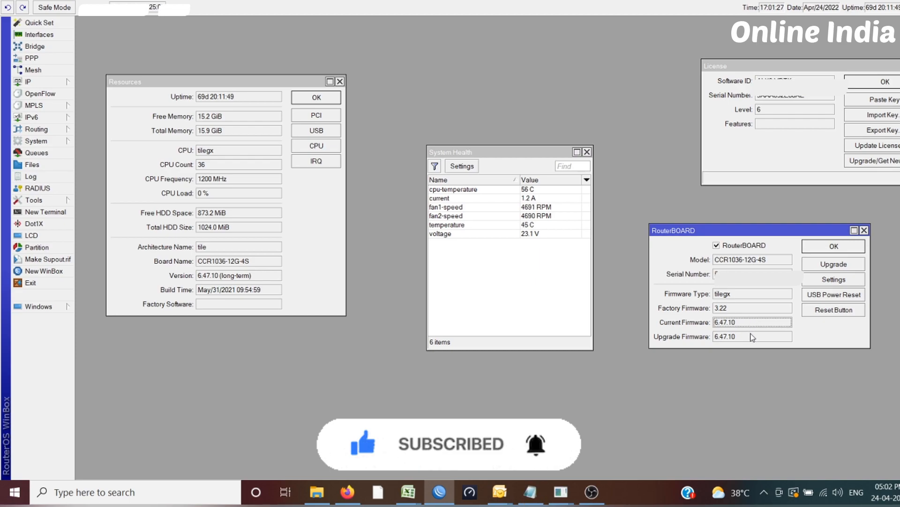
click(752, 337)
click(752, 336)
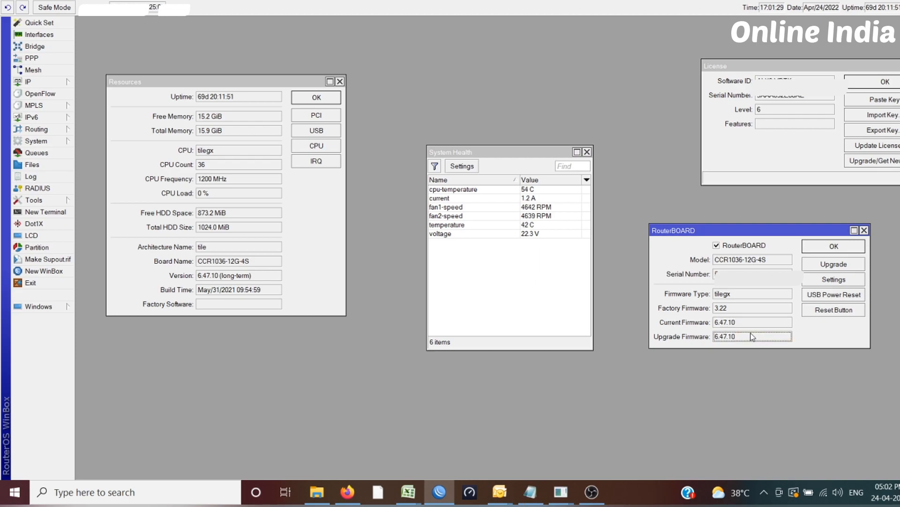
Close the RouterBOARD, System Health, Resources and License windows
click(864, 230)
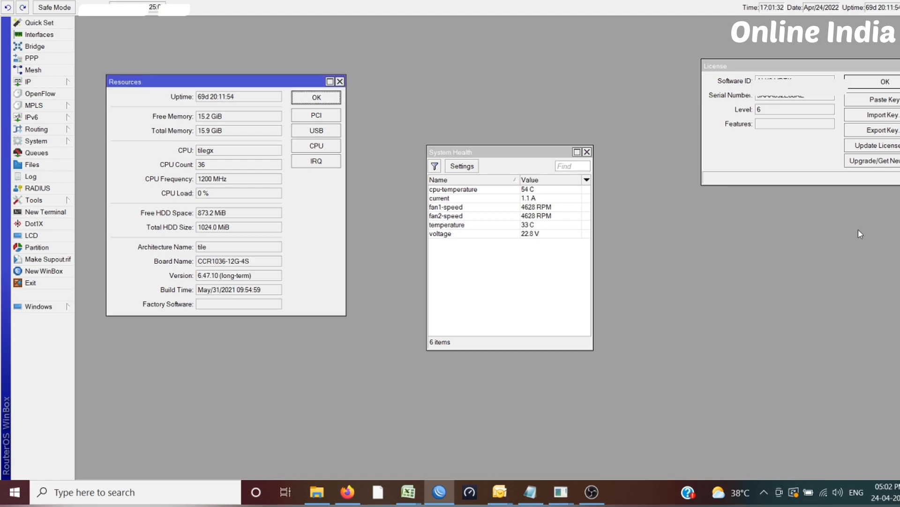
click(587, 152)
click(340, 81)
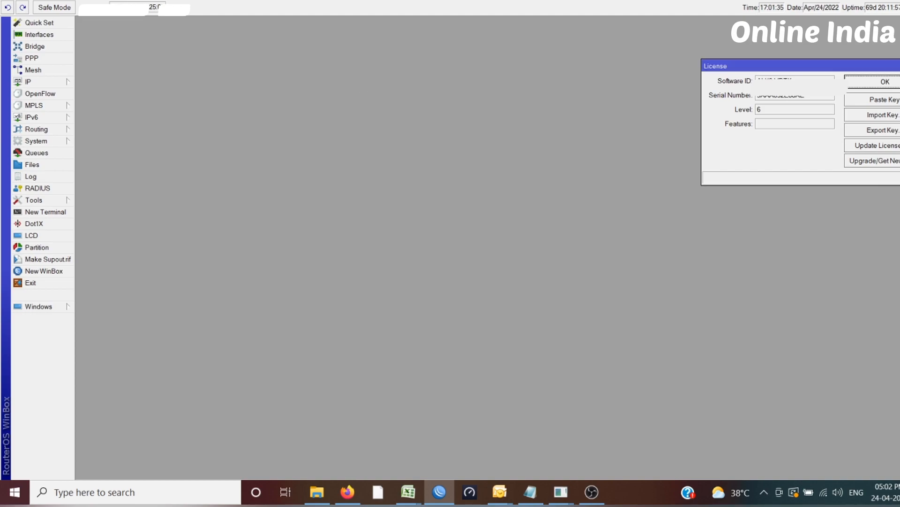
click(899, 66)
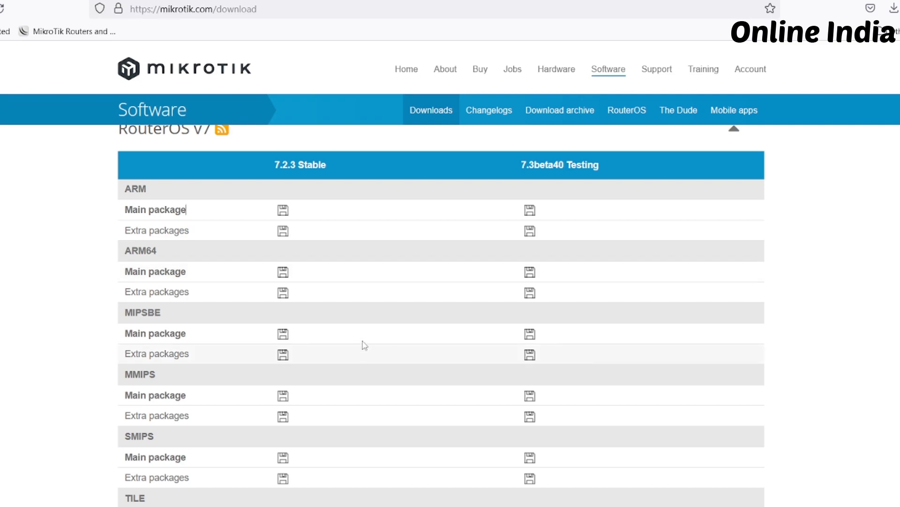
Download the RouterOS 7.2.3 Stable main package for the TILE architecture from MikroTik's download page
scroll(364, 350, down, 15)
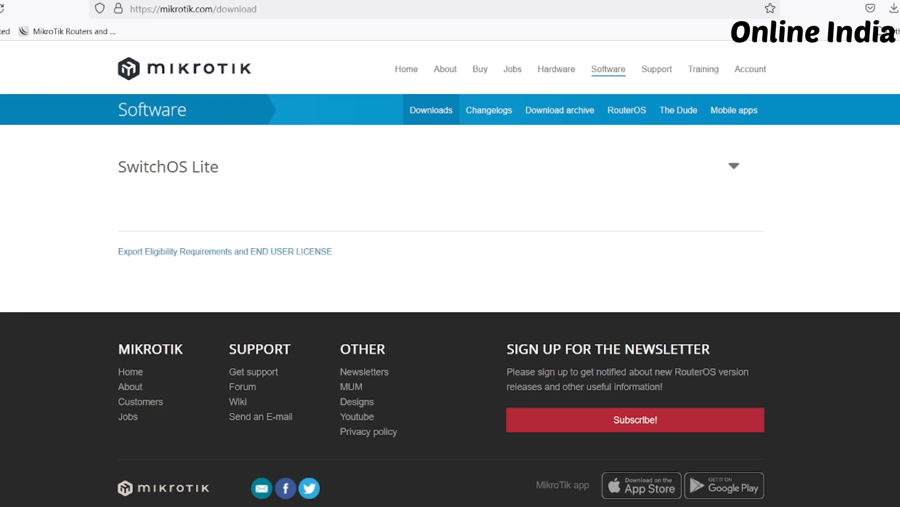
scroll(450, 314, up, 8)
scroll(441, 315, up, 6)
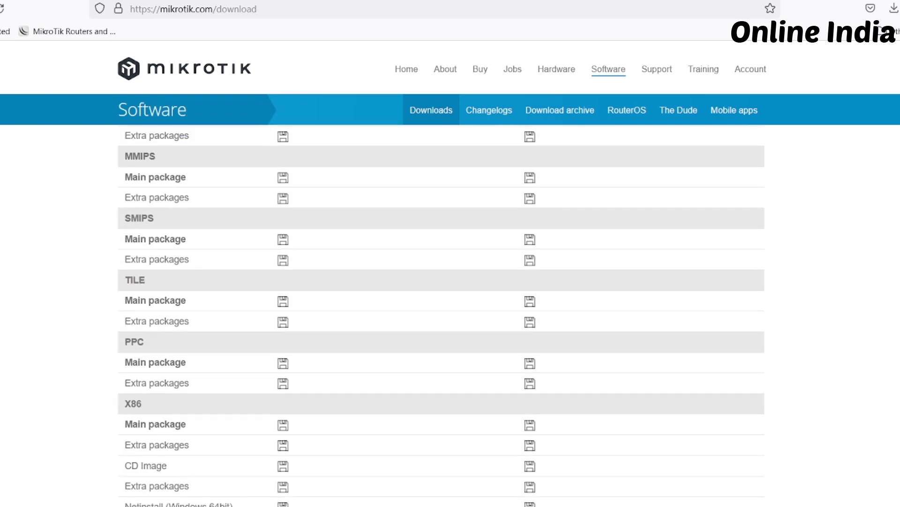
scroll(186, 358, up, 6)
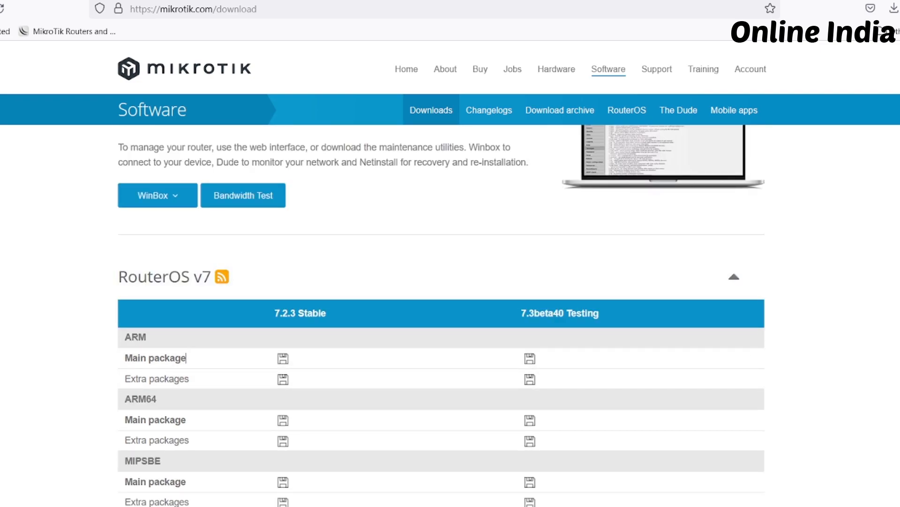
scroll(186, 358, down, 6)
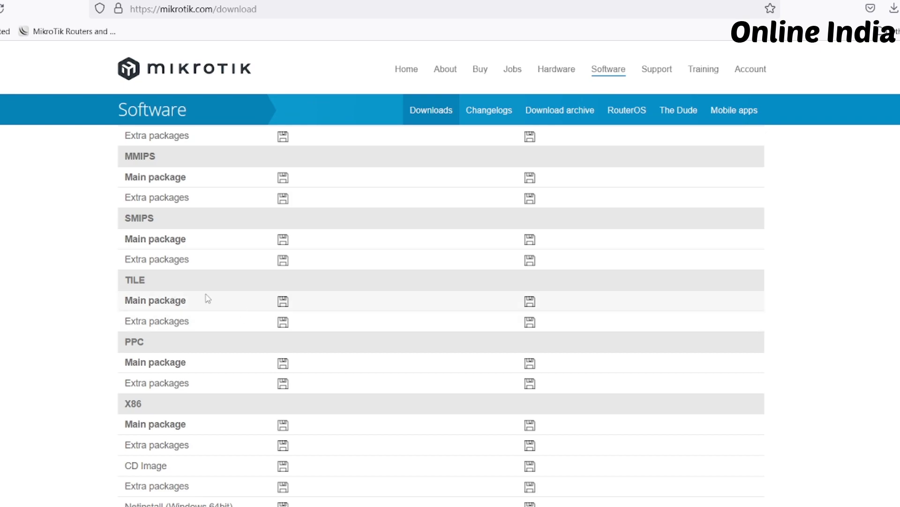
click(283, 303)
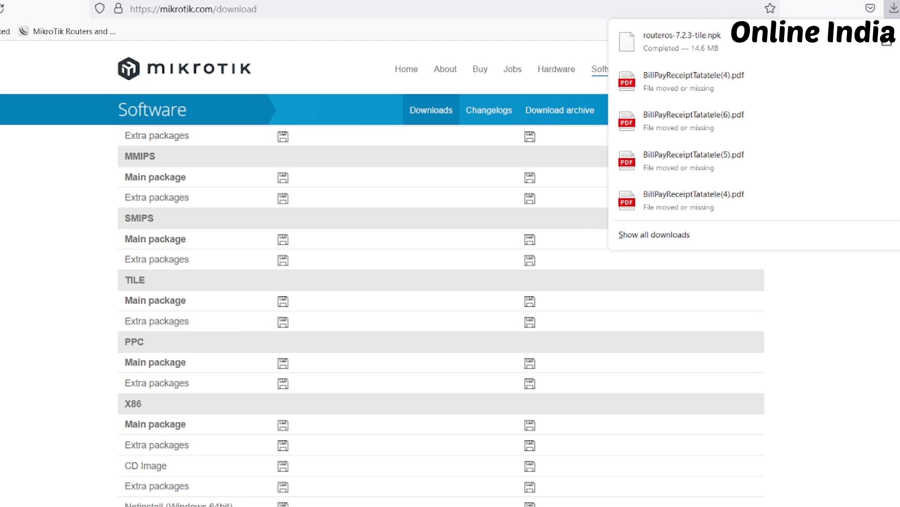
Download Netinstall (Windows 64bit) for the 7.2.3 Stable release
scroll(440, 282, down, 2)
scroll(441, 315, down, 3)
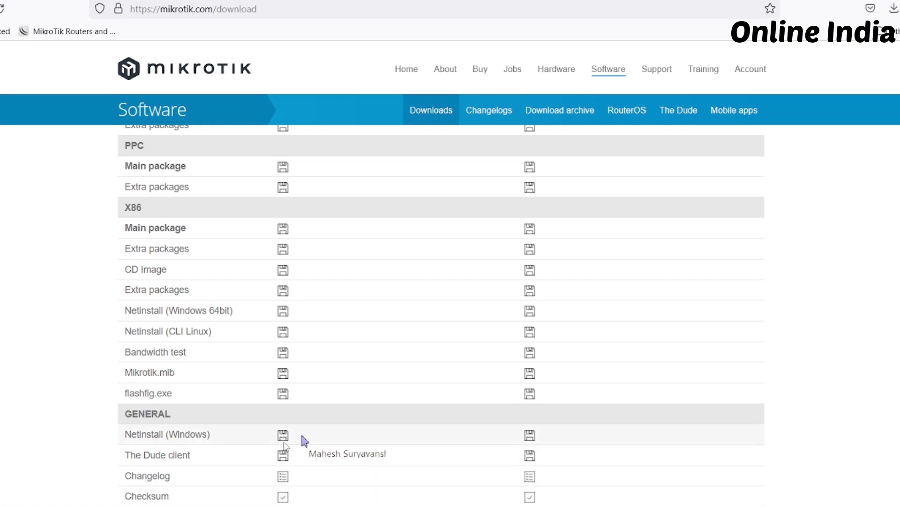
click(282, 318)
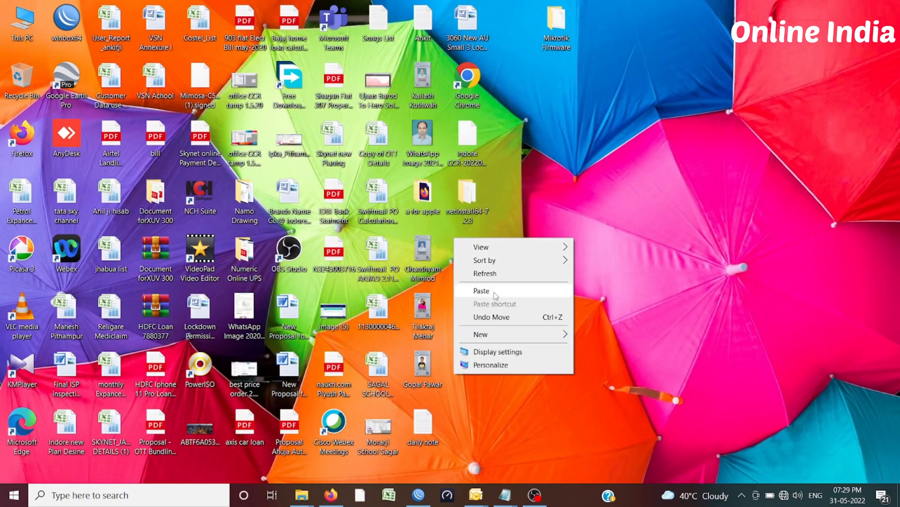
click(485, 286)
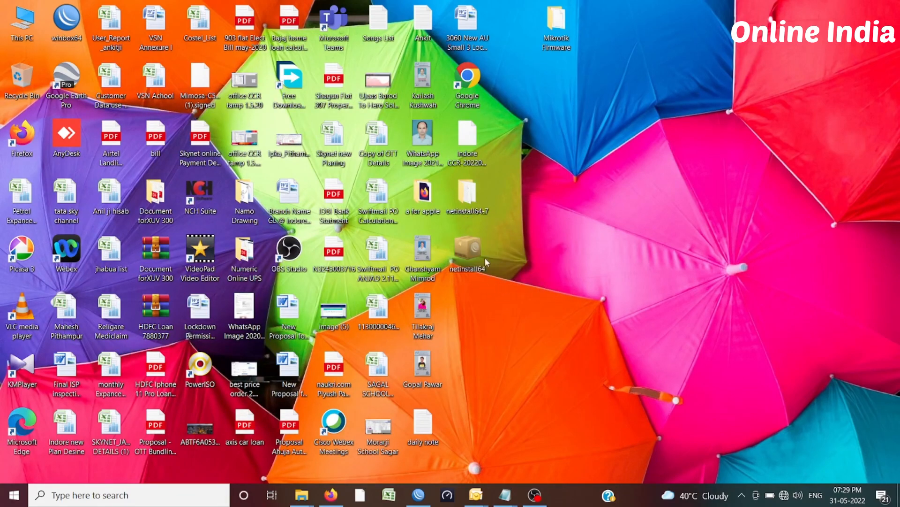
Open WinBox and netinstall64 from the desktop, allowing Netinstall through the firewall on both private and public networks
mouse_move(474, 253)
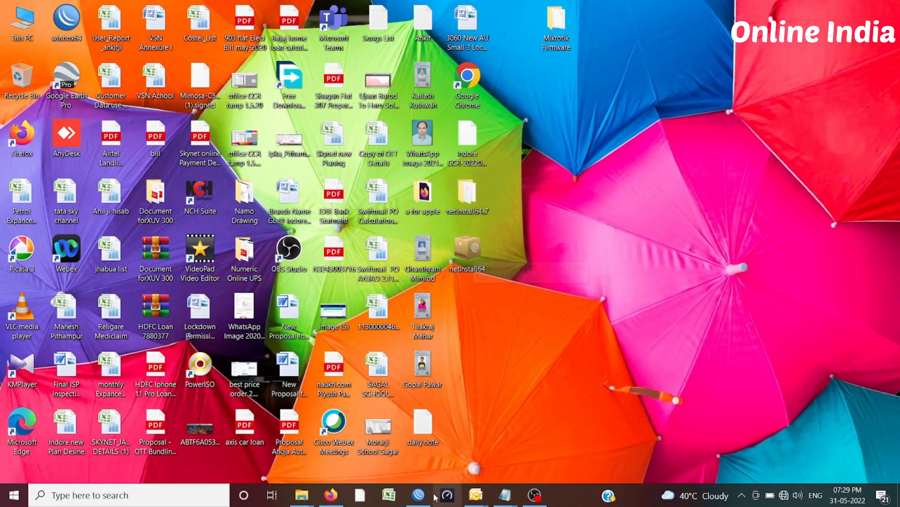
click(418, 495)
double_click(467, 275)
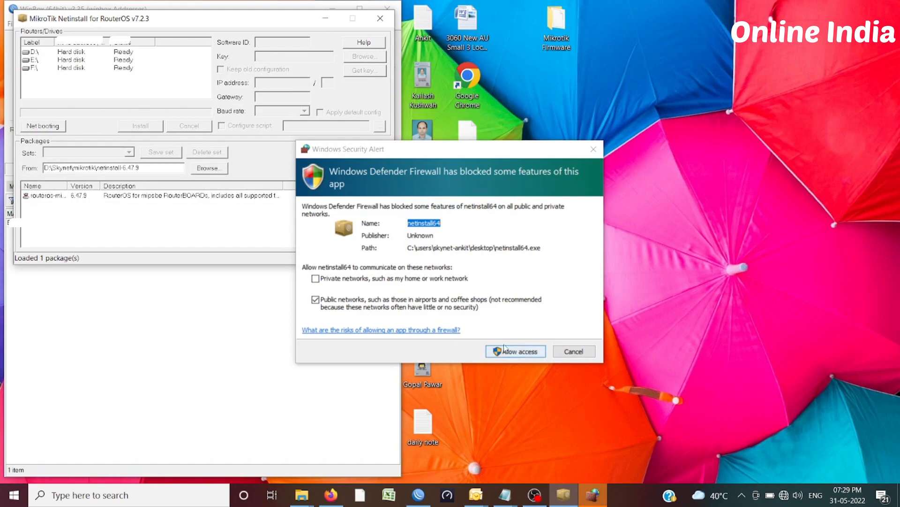
click(354, 278)
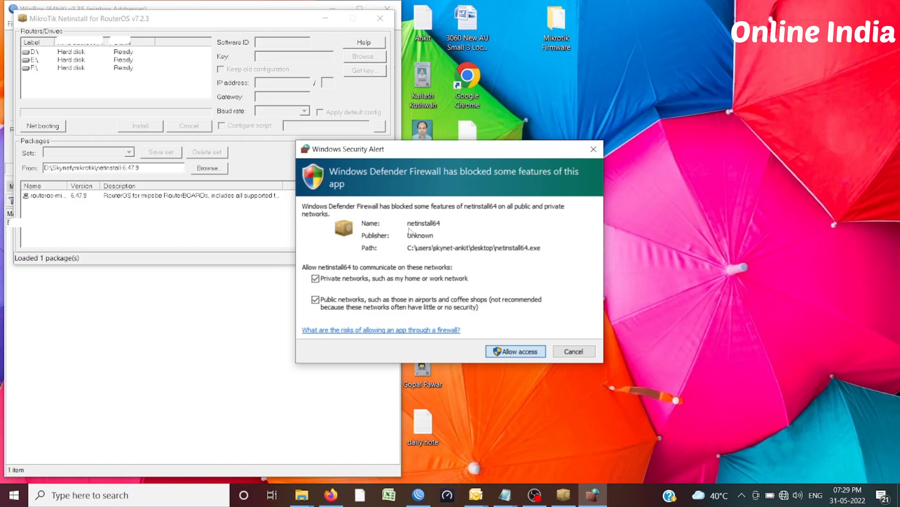
key(Return)
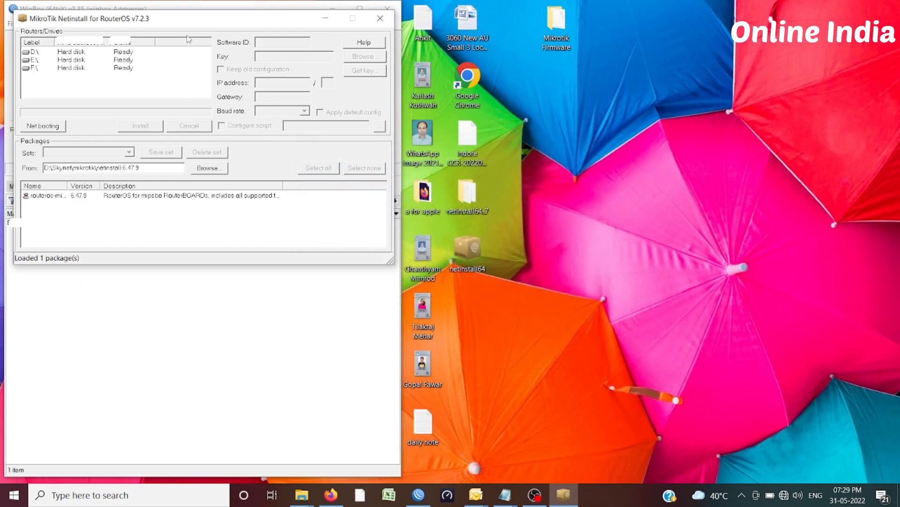
Place the Netinstall window beside WinBox and check its network booting settings without changing them
drag(196, 26, 589, 62)
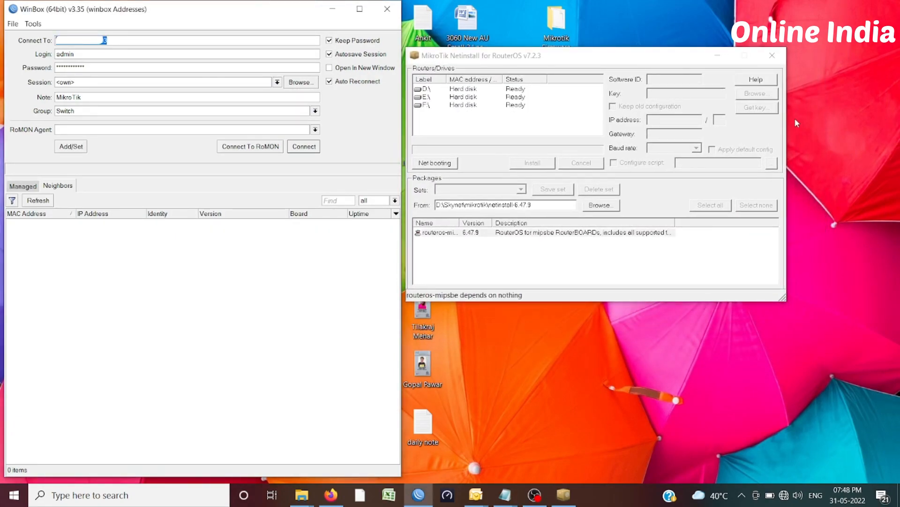
click(421, 167)
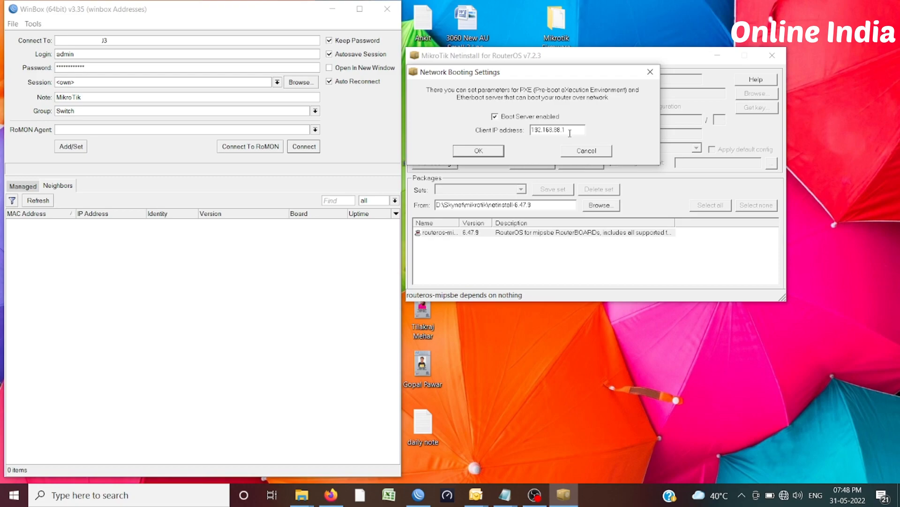
click(588, 155)
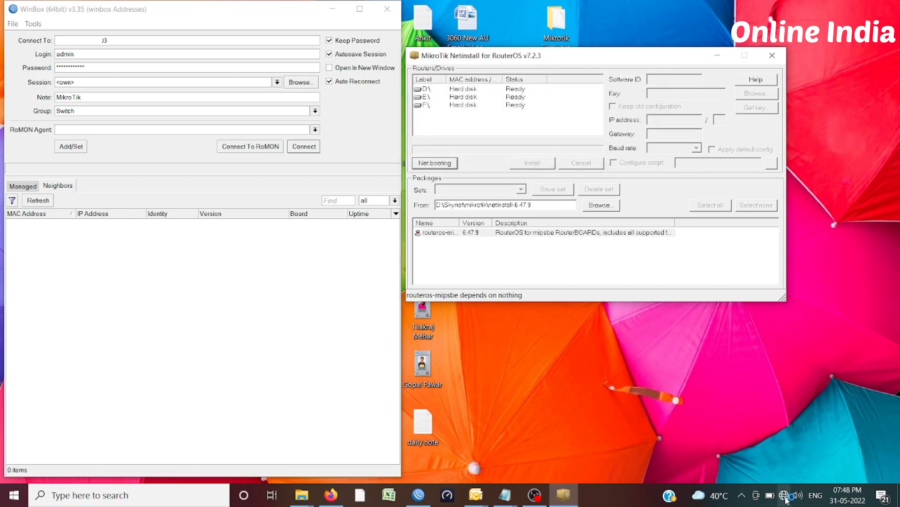
Open the Internet Protocol Version 4 (TCP/IPv4) properties of the Ethernet adapter in the Windows network connections
right_click(786, 498)
click(816, 484)
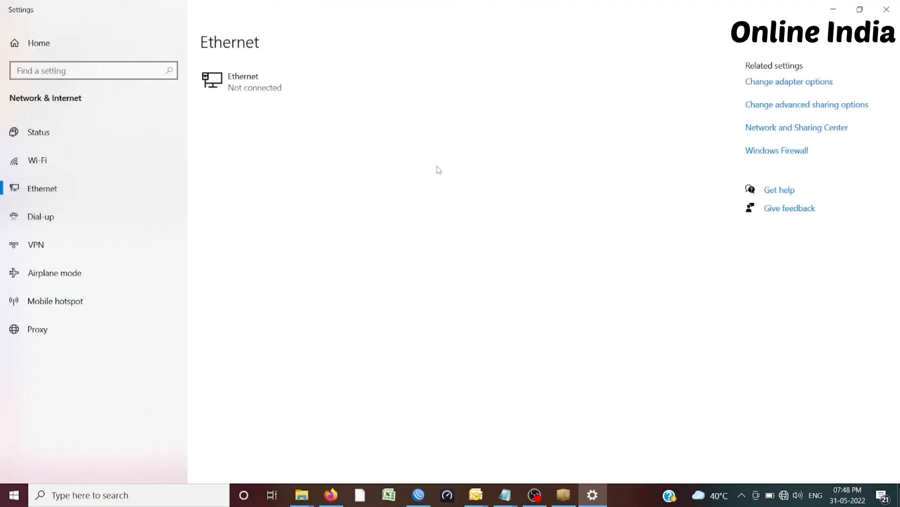
click(778, 83)
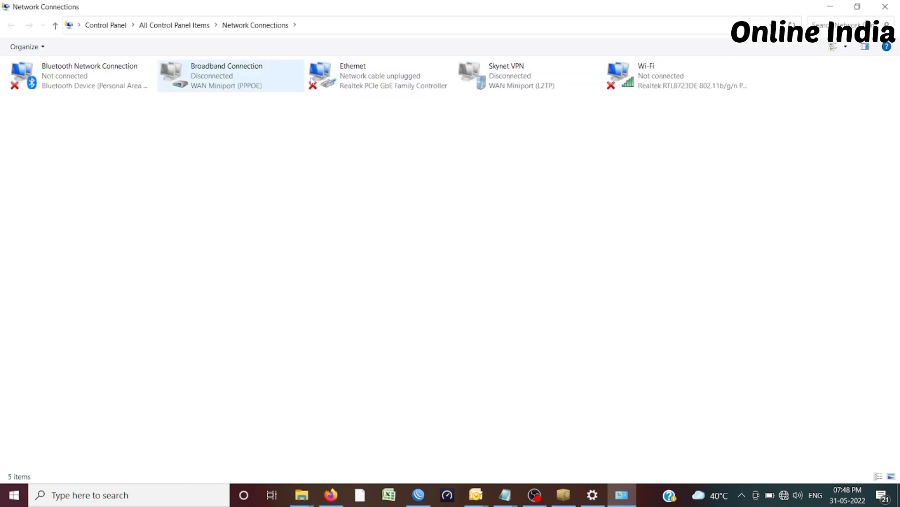
click(350, 89)
double_click(350, 89)
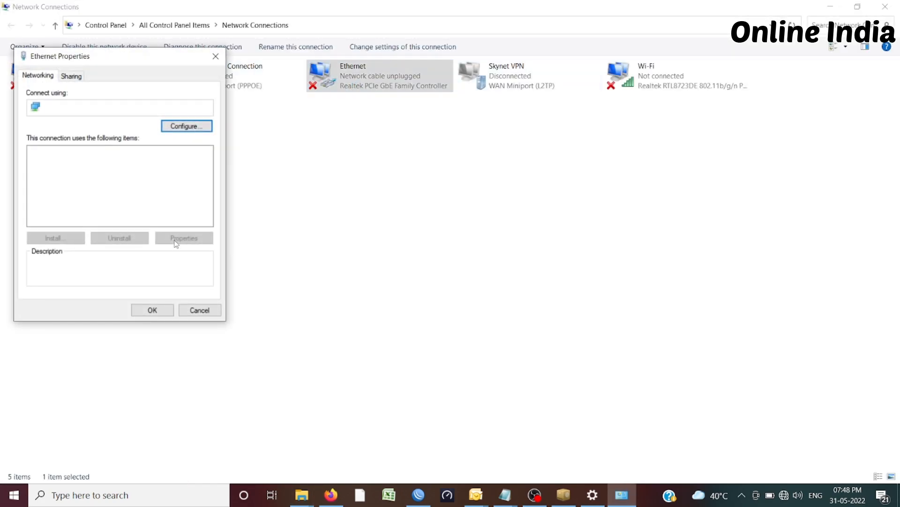
double_click(106, 181)
click(77, 175)
click(87, 254)
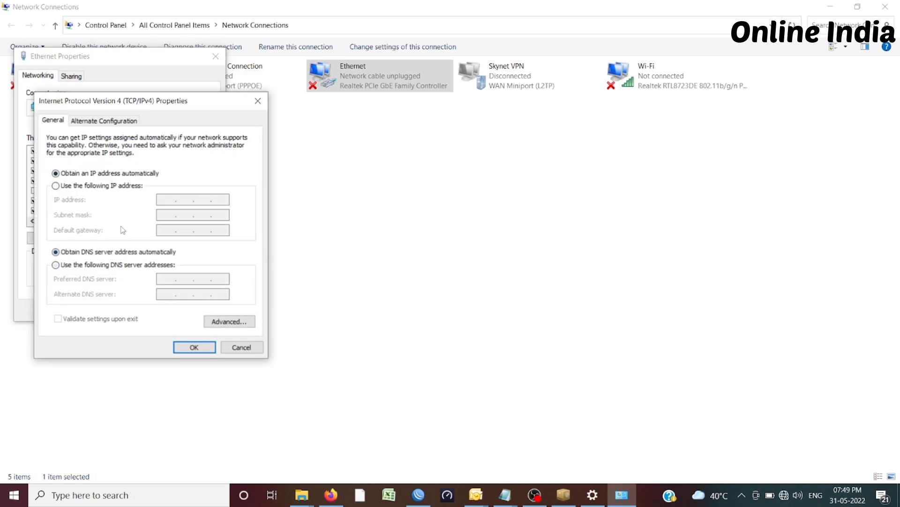
Assign the Ethernet adapter the static IP address 192.168.88.3 with the default subnet mask, and close the network settings
click(106, 187)
text(192 . 168 . 88 . 3)
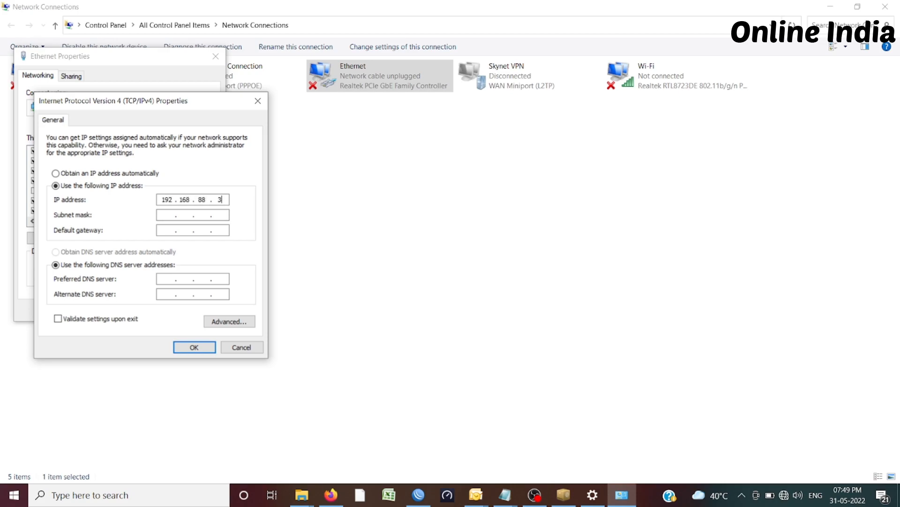
click(164, 214)
click(199, 348)
click(153, 310)
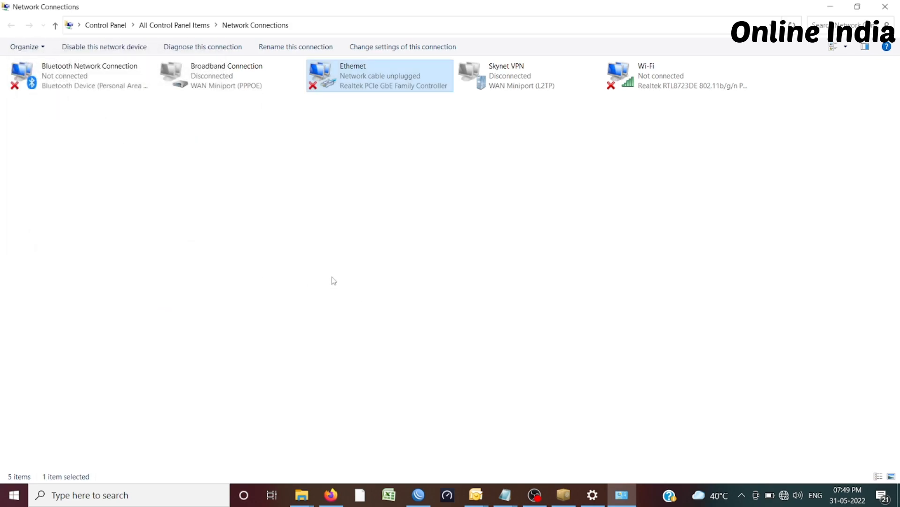
click(838, 5)
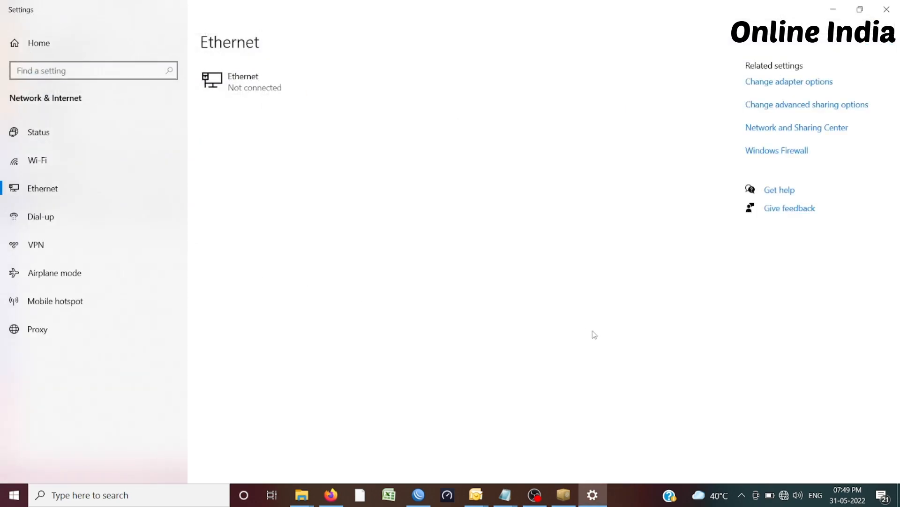
click(885, 9)
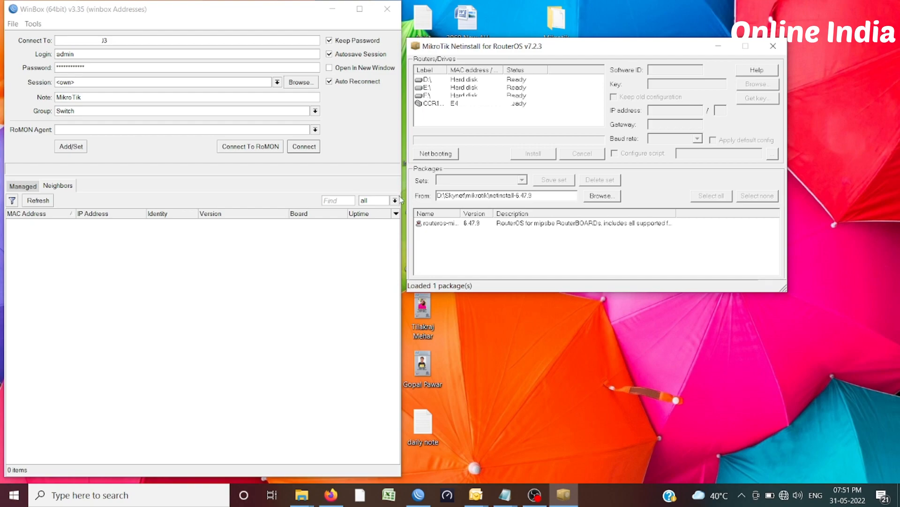
Select the CCR1036-12G-4S router in Netinstall, load packages from the desktop's Mikrotik Firmware folder, and check that folder's files
click(452, 104)
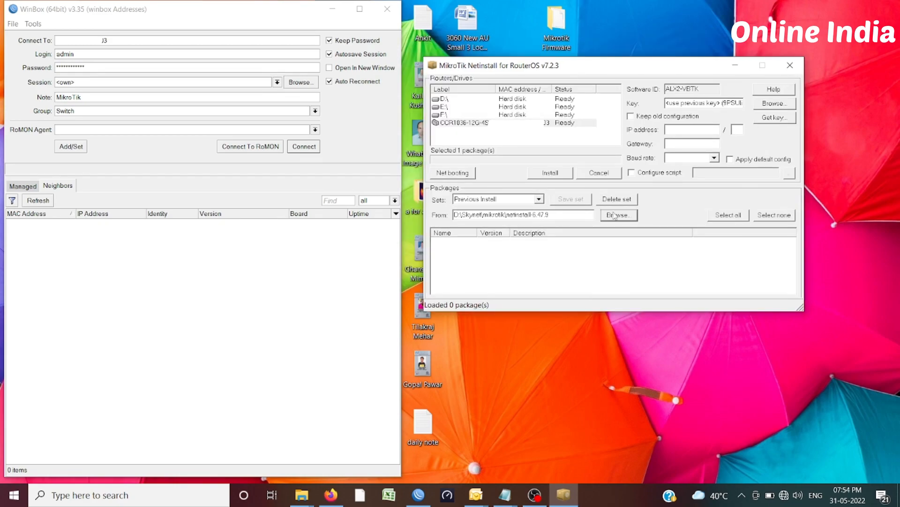
click(619, 215)
drag(525, 262, 529, 219)
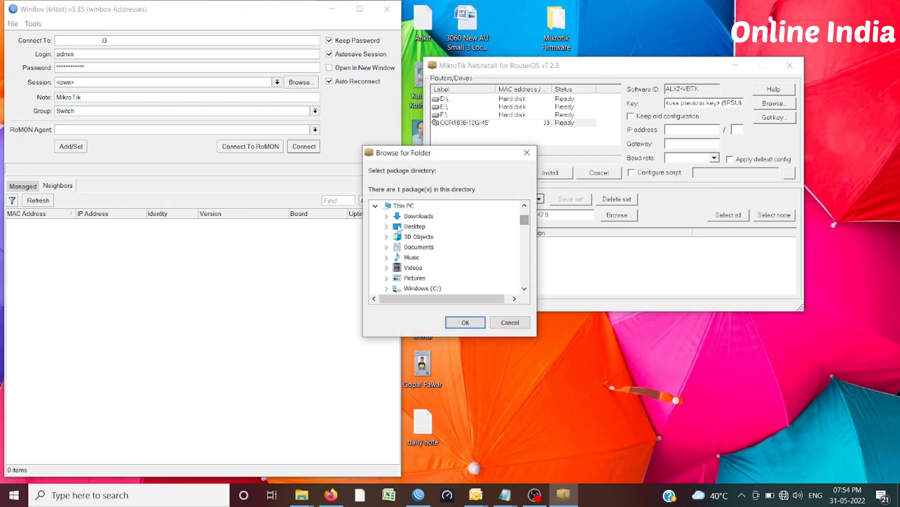
click(386, 226)
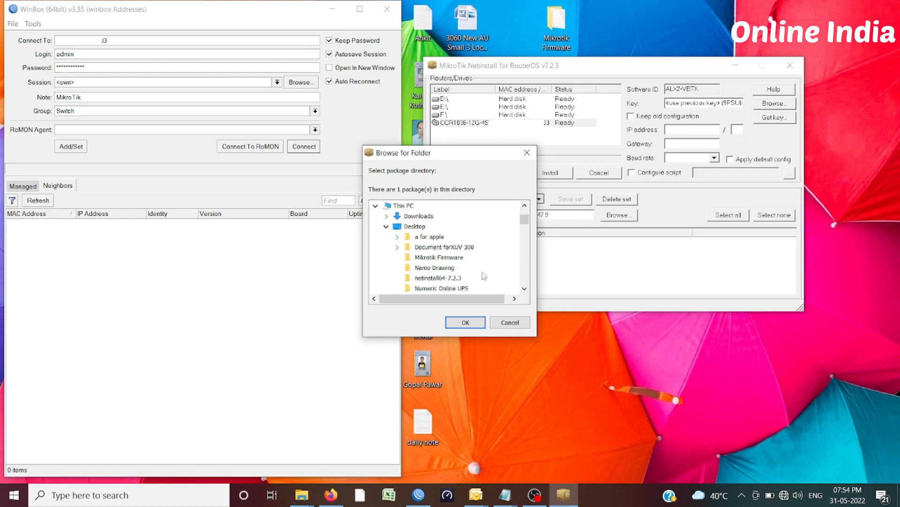
click(413, 258)
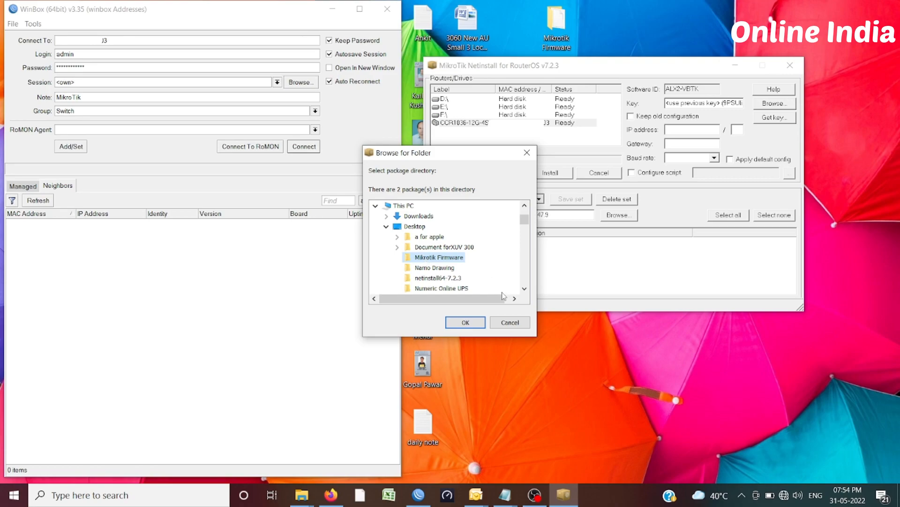
click(525, 289)
click(525, 289)
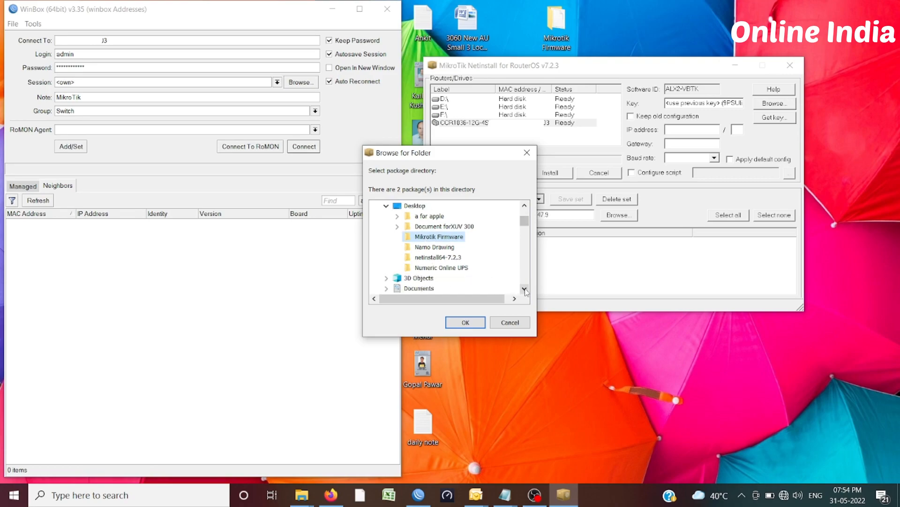
click(525, 289)
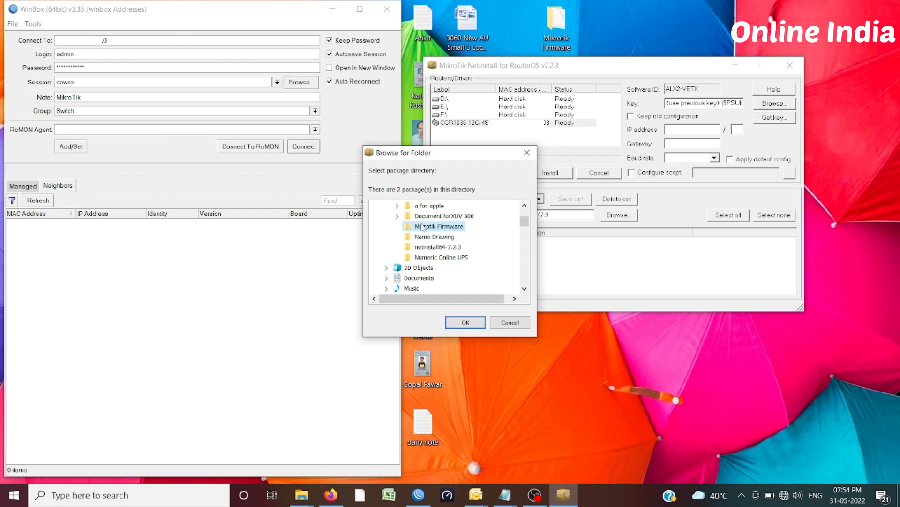
click(464, 323)
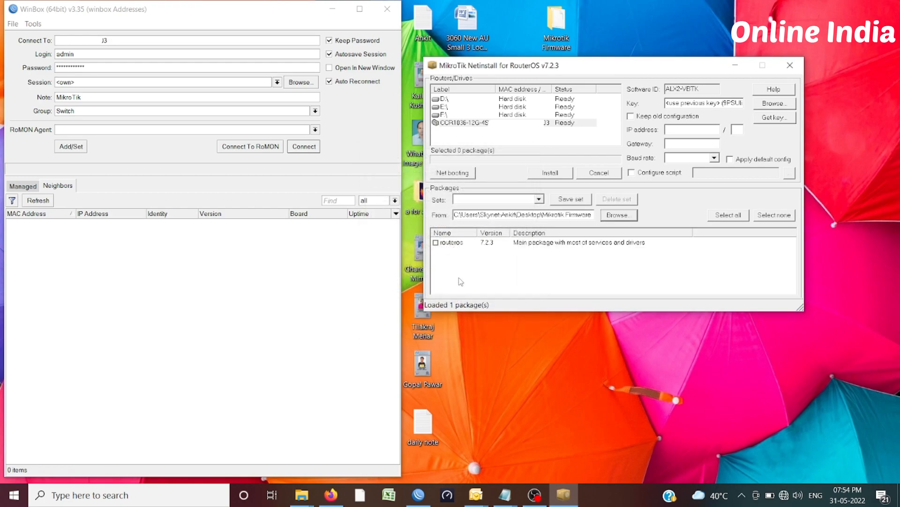
double_click(555, 29)
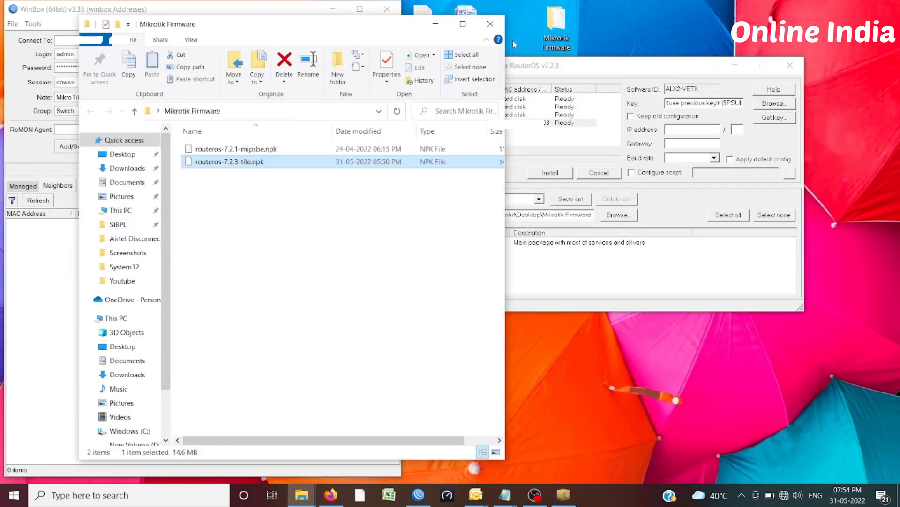
click(491, 23)
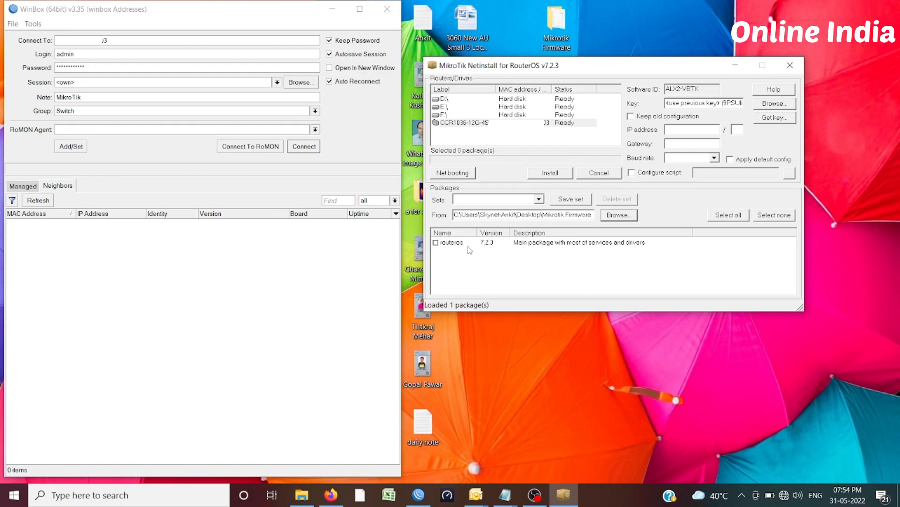
Install the routeros 7.2.3 main package on the CCR1036-12G-4S and reboot the router
click(436, 242)
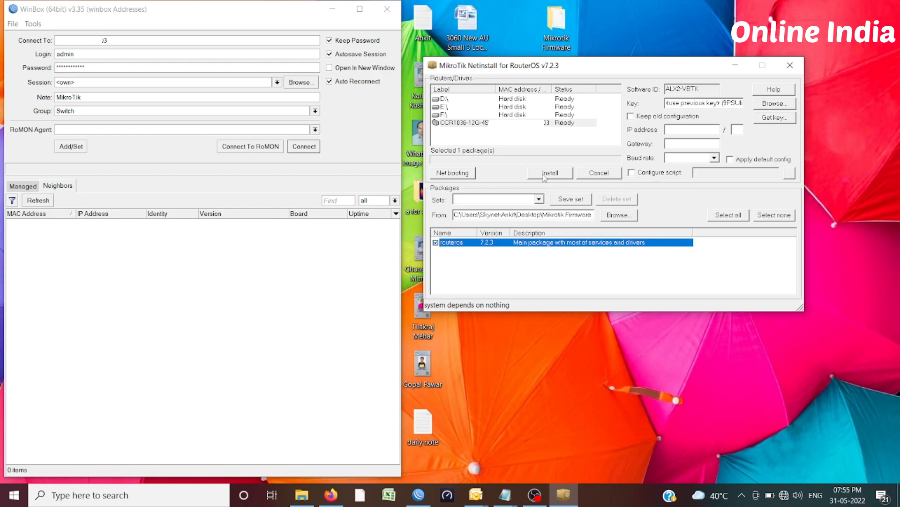
click(544, 178)
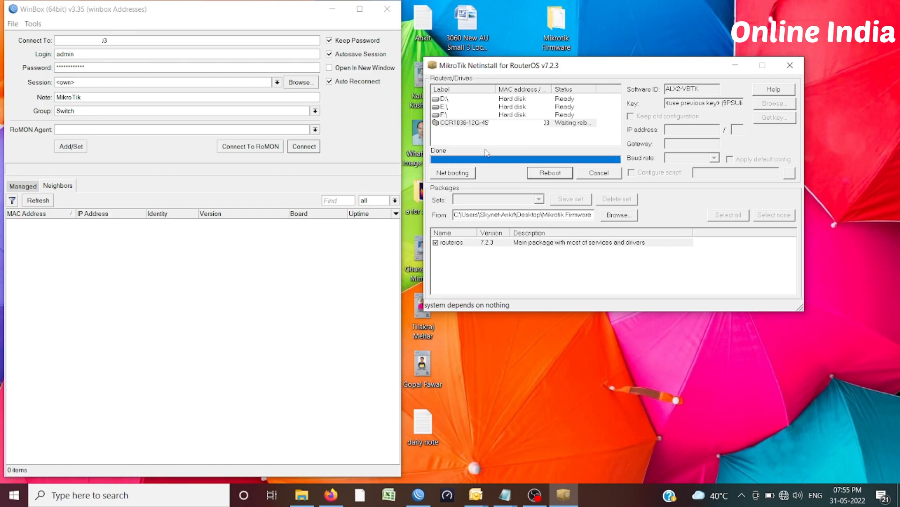
click(556, 175)
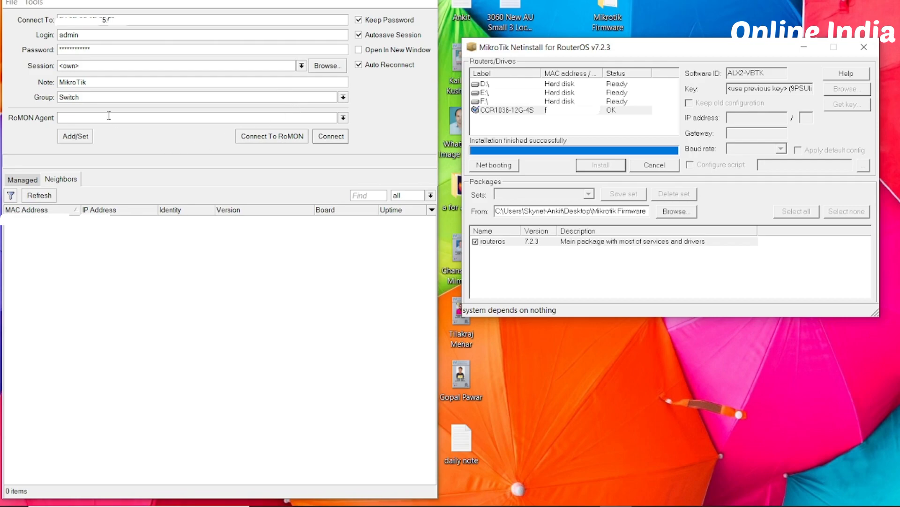
Close Netinstall, refresh WinBox's neighbors and select the CCR1036-12G-4S entry, widening the Version column to read it fully
click(857, 55)
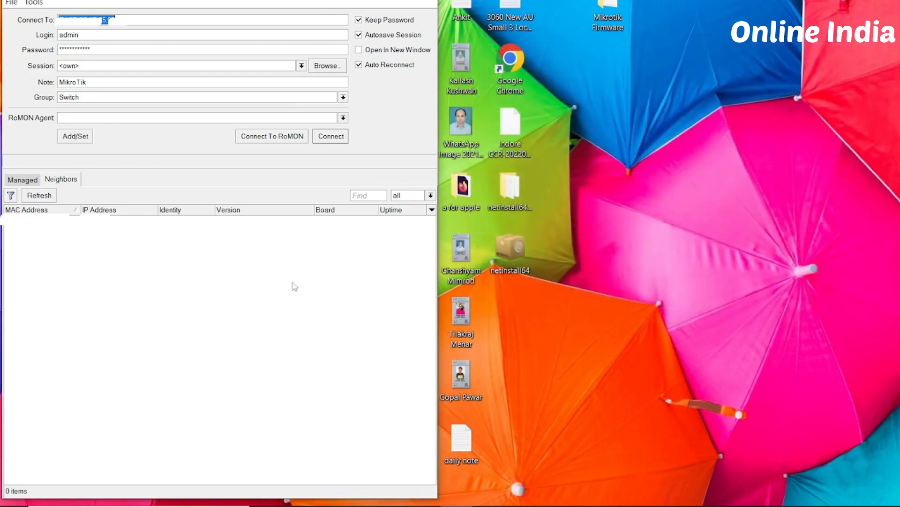
click(48, 199)
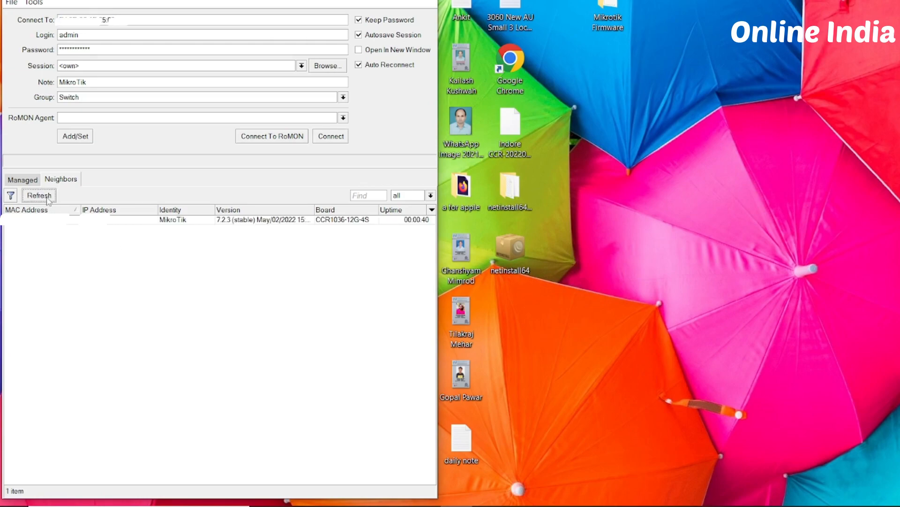
click(240, 223)
drag(311, 210, 328, 211)
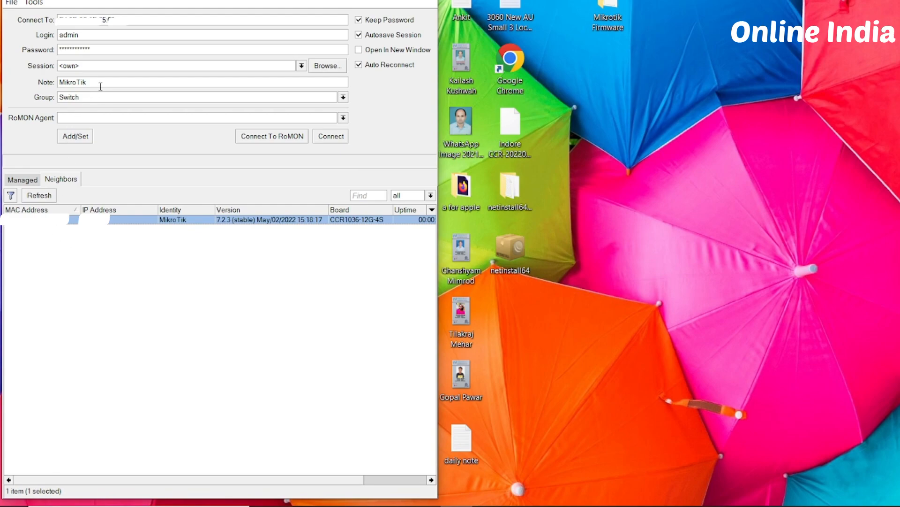
Connect to the router as admin with an empty password and dismiss the password change request
drag(105, 47, 54, 52)
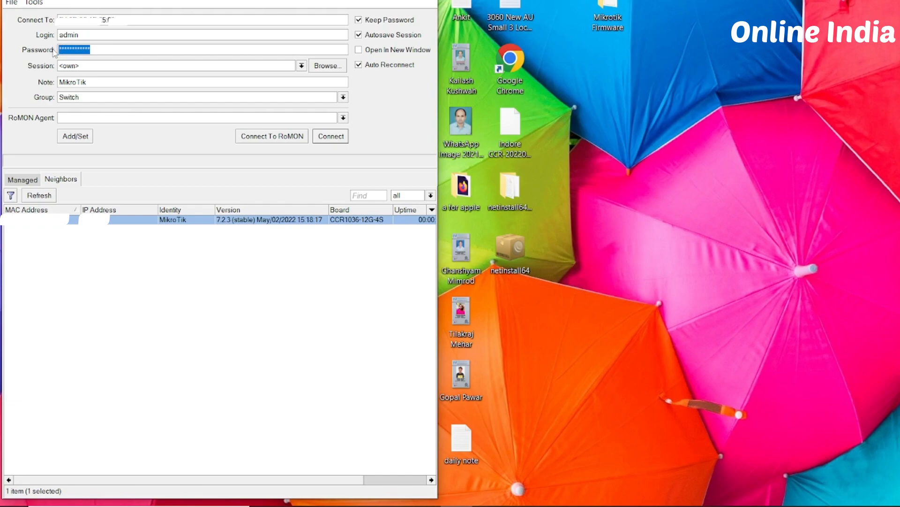
key(BackSpace)
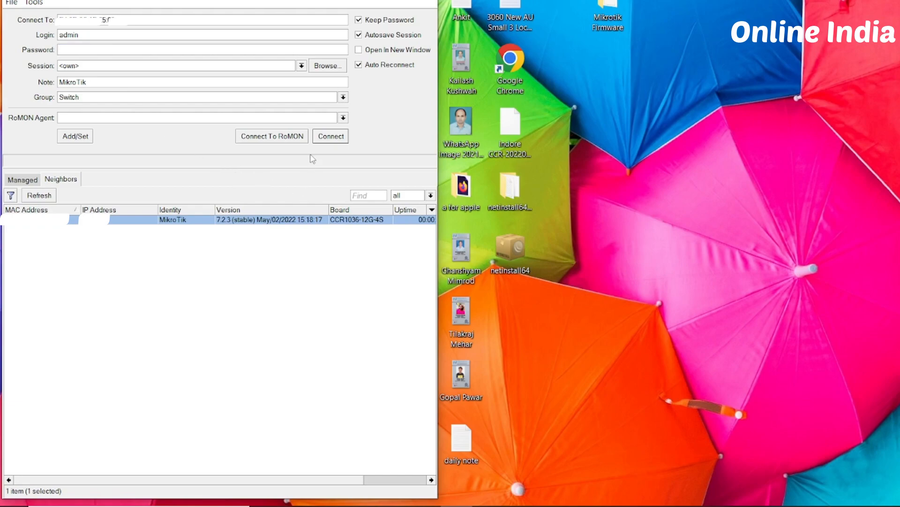
click(333, 136)
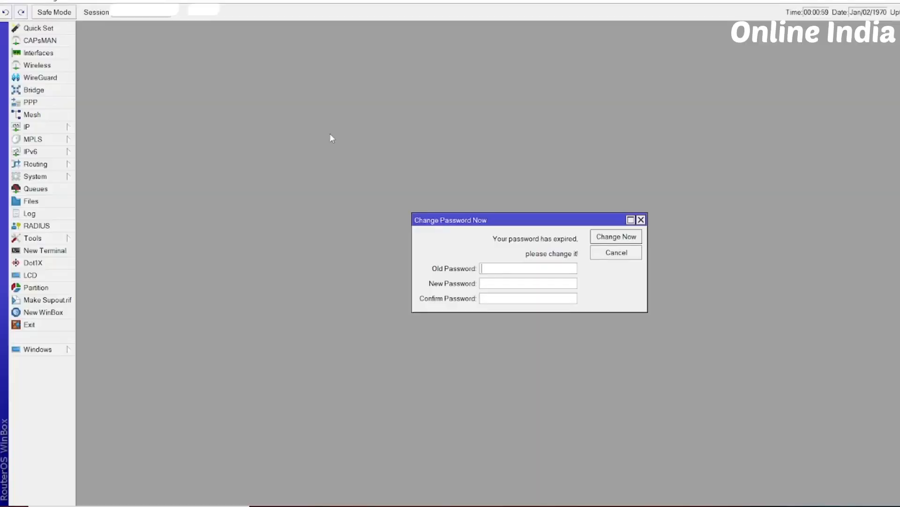
click(510, 284)
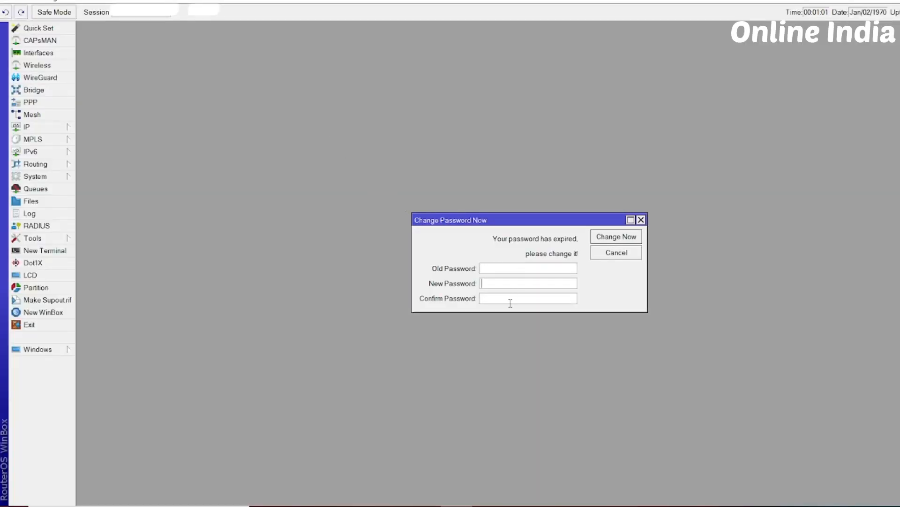
click(616, 253)
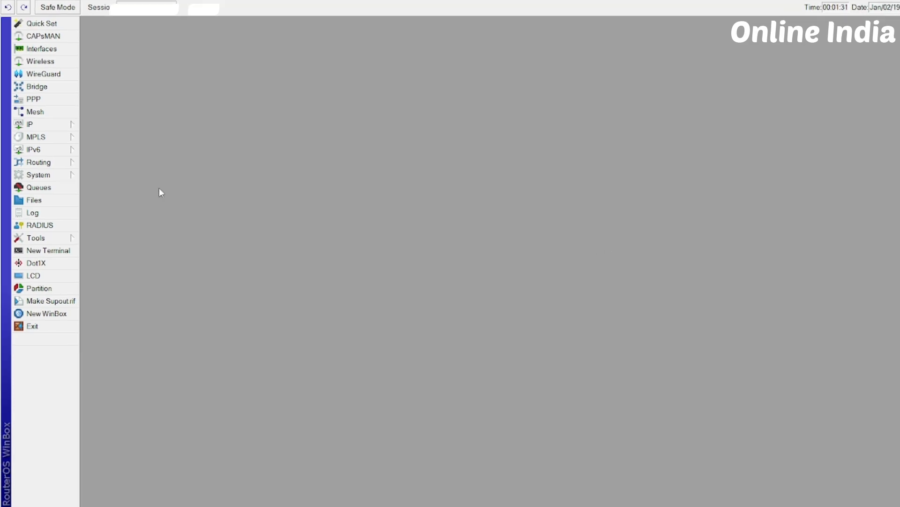
View the router's system resources, check its RouterOS version, and close the window
click(64, 182)
click(115, 415)
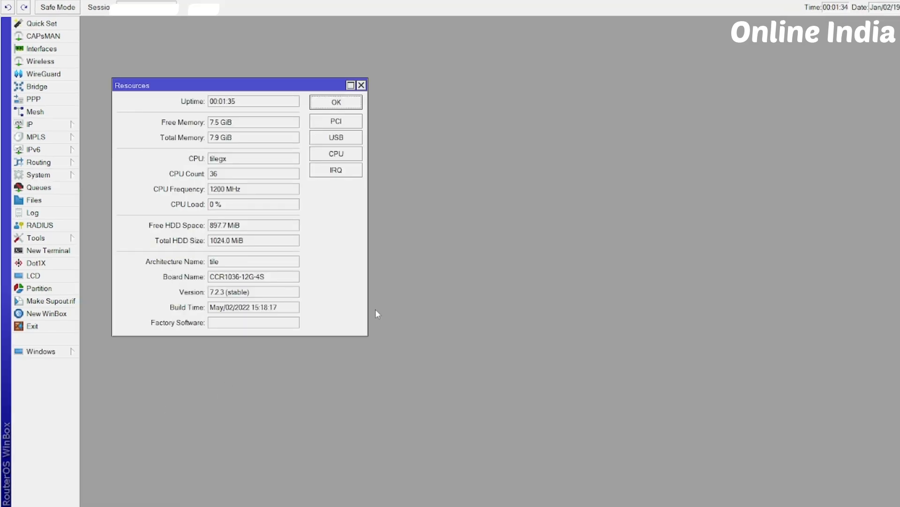
drag(218, 85, 462, 102)
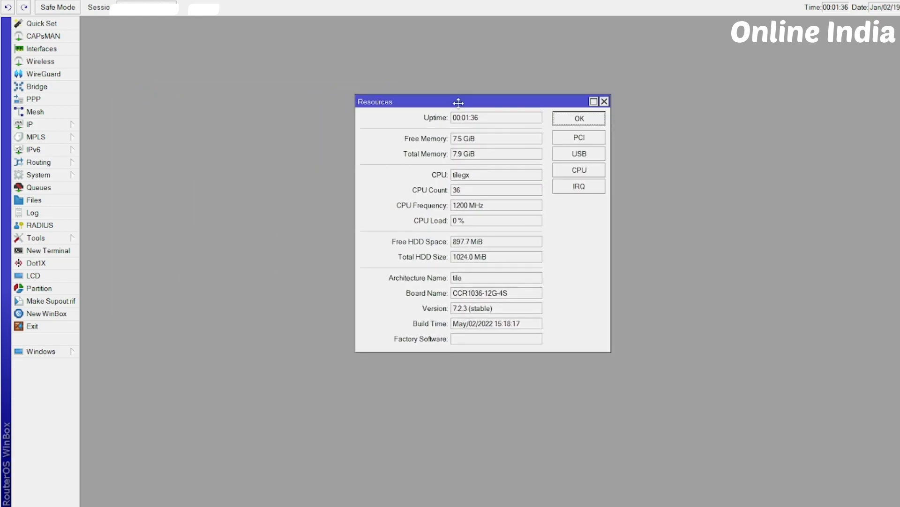
click(495, 312)
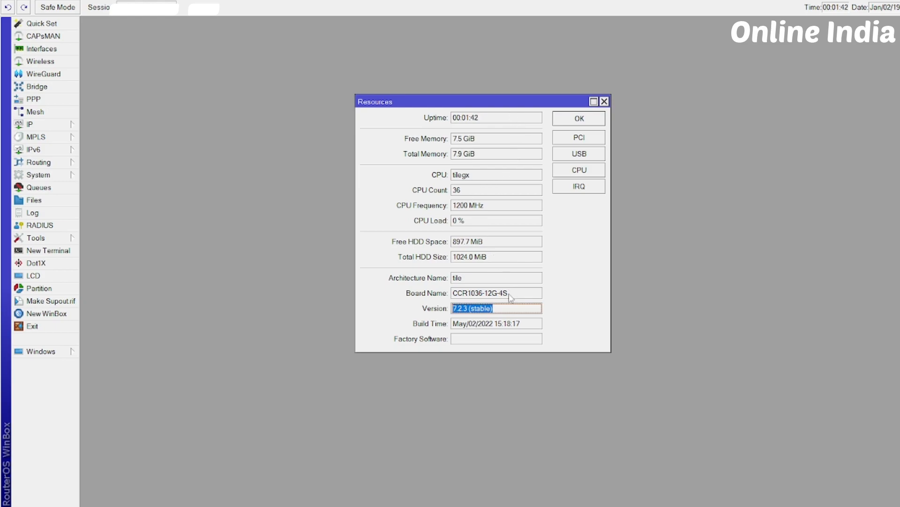
click(605, 102)
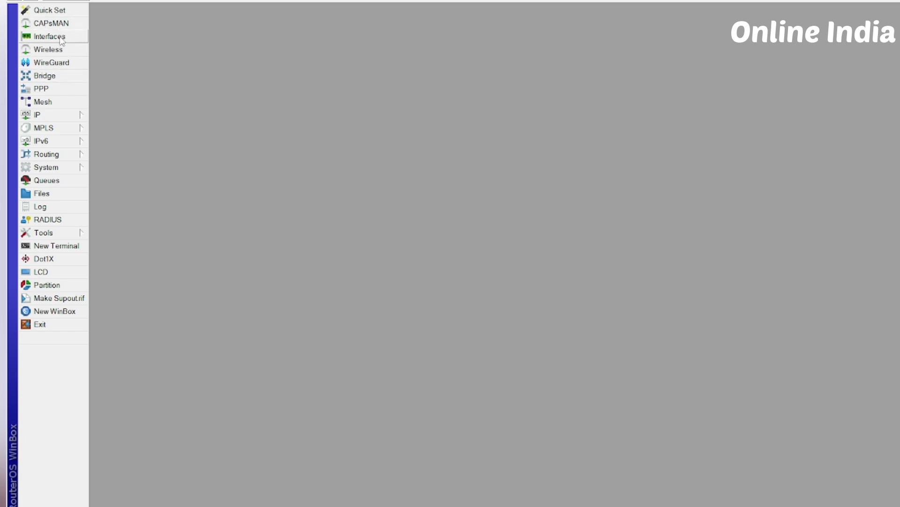
Review the router's Ethernet and SFP ports in the interface list, and close the list
click(62, 41)
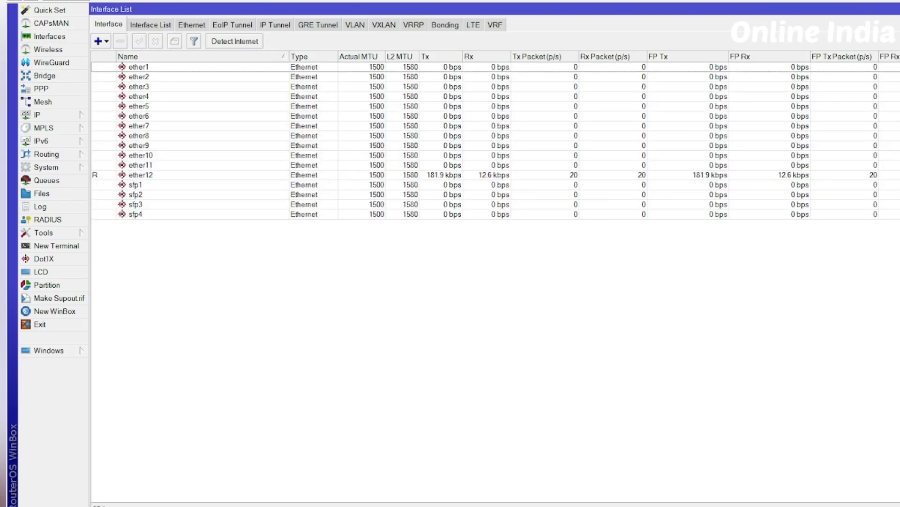
click(899, 9)
click(899, 46)
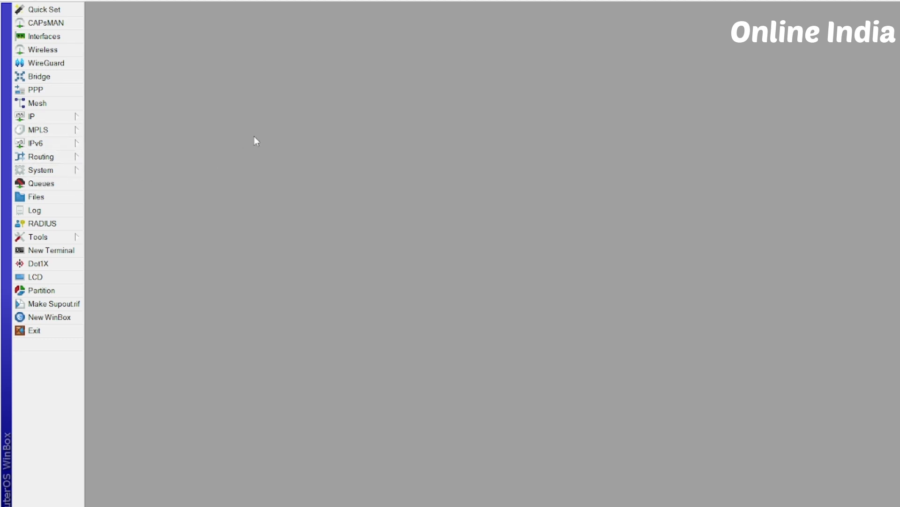
click(65, 158)
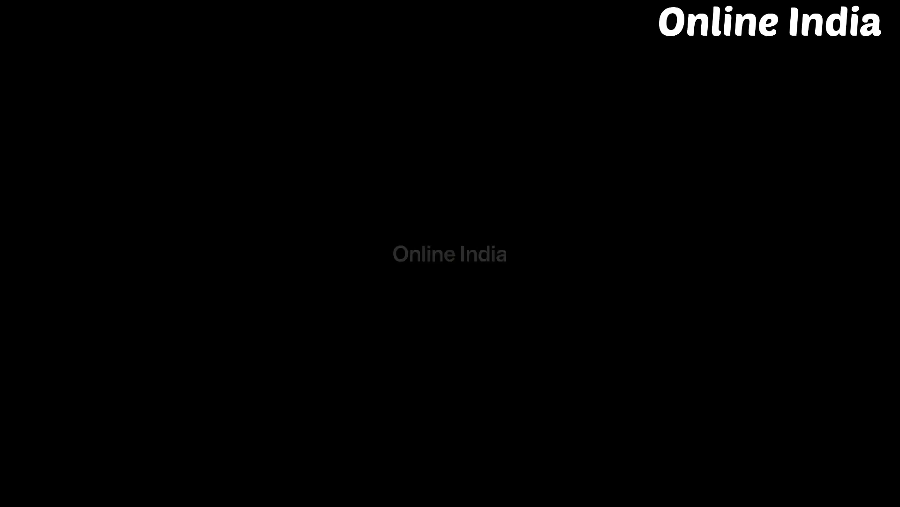